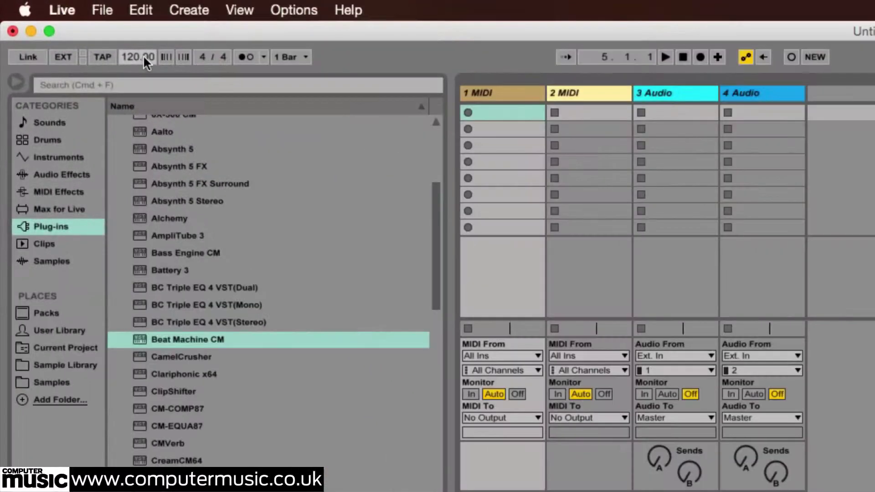
Set the project tempo to 95 BPM.
left_click(133, 52)
type("95")
key("Return")
Load the Beat Machine CM plug-in onto the first MIDI track and set that track's volume to -6 dB.
left_click_drag(138, 334, 429, 132)
left_click_drag(511, 95, 510, 92)
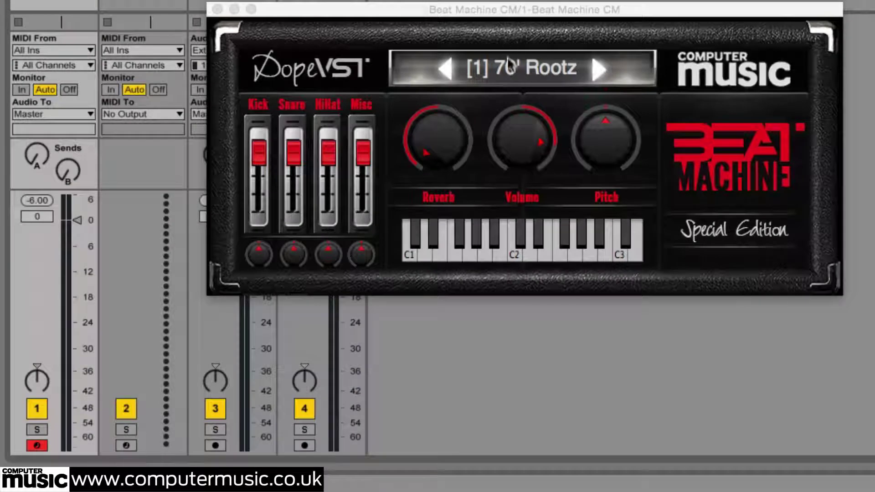
left_click(36, 214)
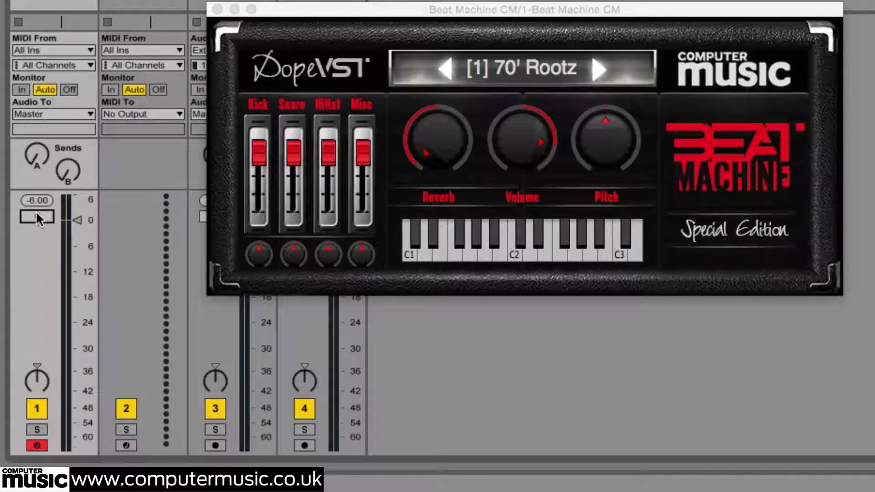
type("-6")
key("Return")
Choose the [1] HoodTheory instrument in Beat Machine CM and close the plug-in window.
left_click(521, 61)
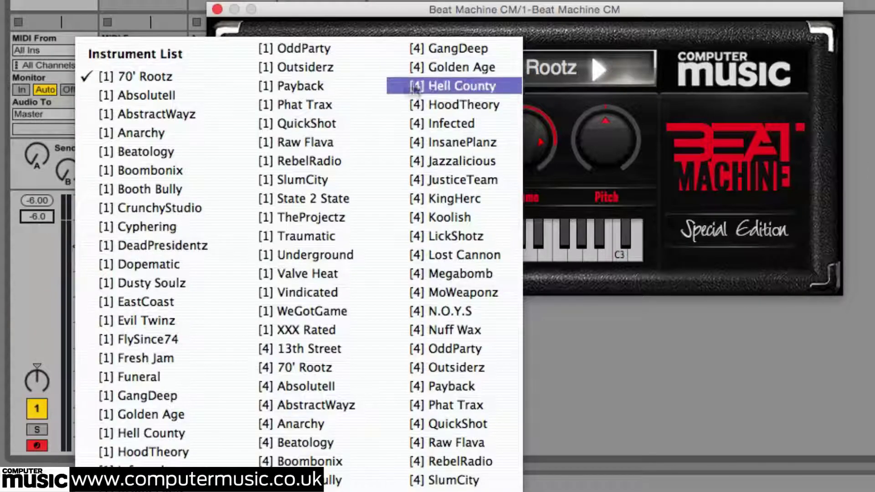
left_click(186, 451)
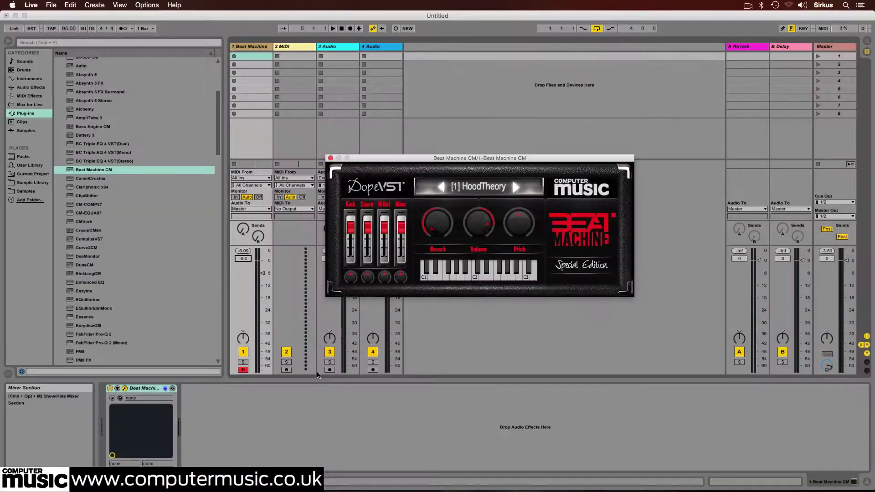
left_click(330, 158)
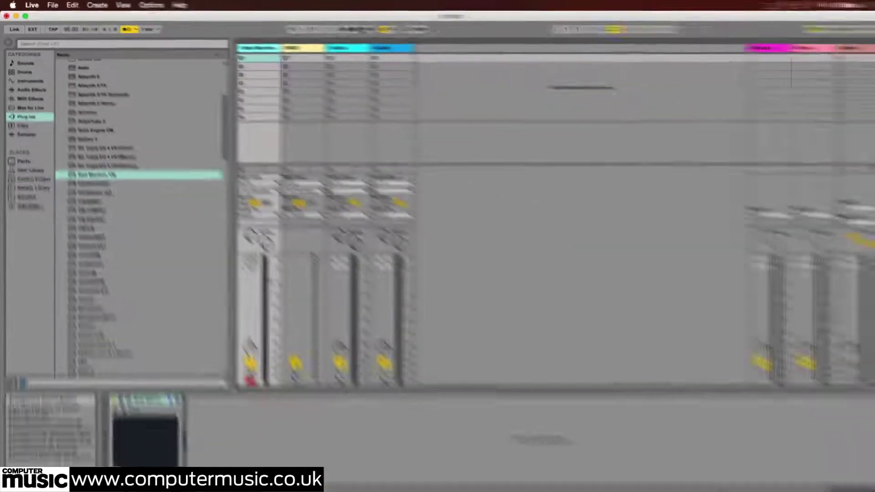
Record a C1 and D1 drum beat on the Beat Machine track and open the recorded Arrangement clip for note editing.
left_click(701, 58)
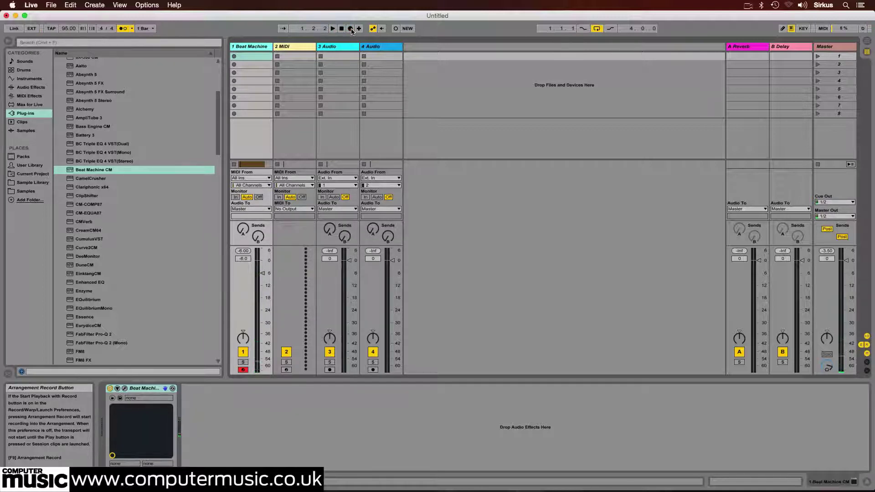
key("Tab")
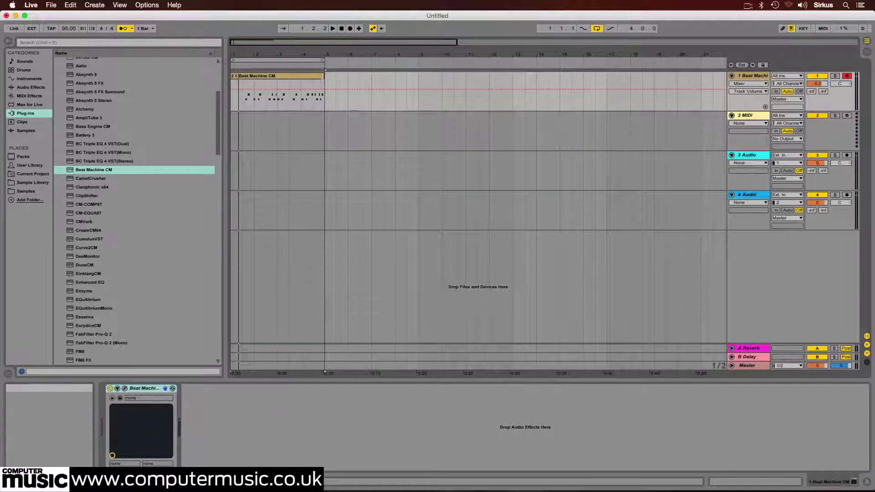
left_click(299, 76)
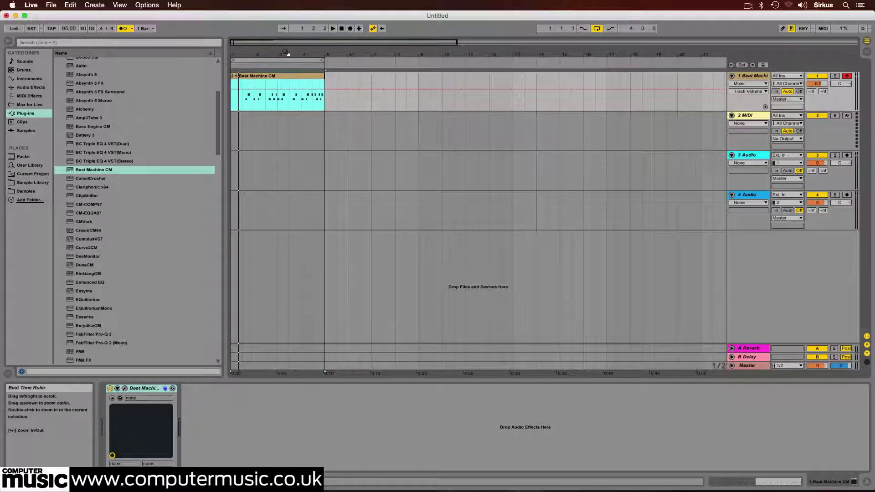
left_click_drag(286, 55, 295, 63)
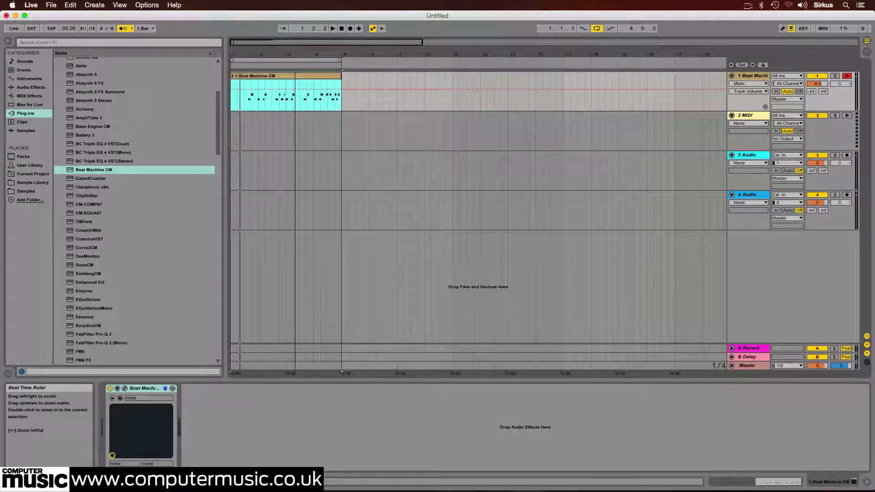
double_click(261, 76)
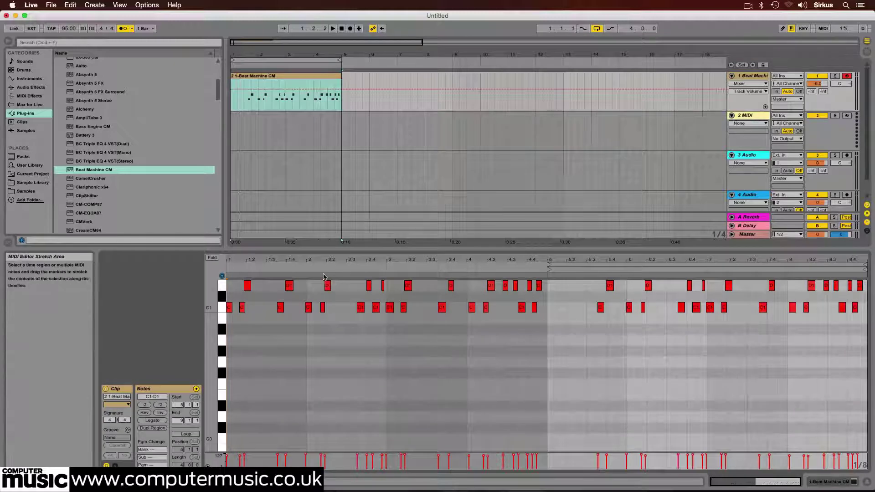
Move the clip's loop and start marker to begin at bar 1 and trim the arrangement clip to end at bar 5.
left_click(548, 272)
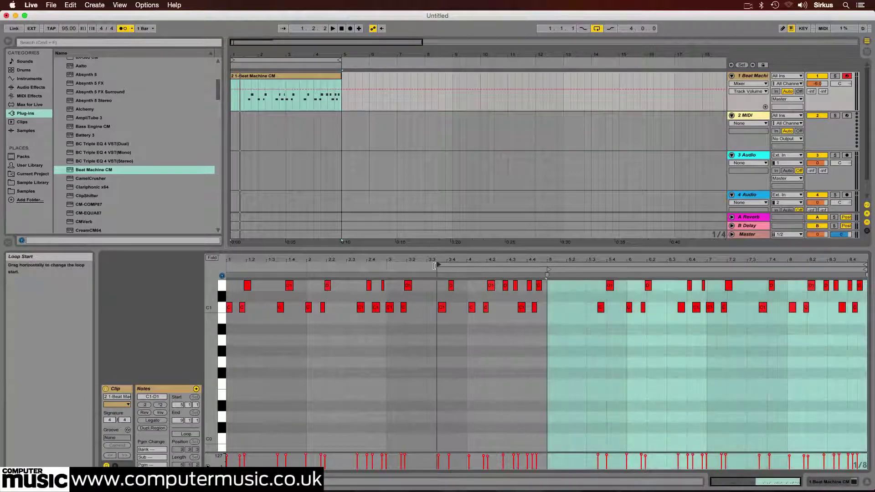
left_click_drag(434, 266, 239, 266)
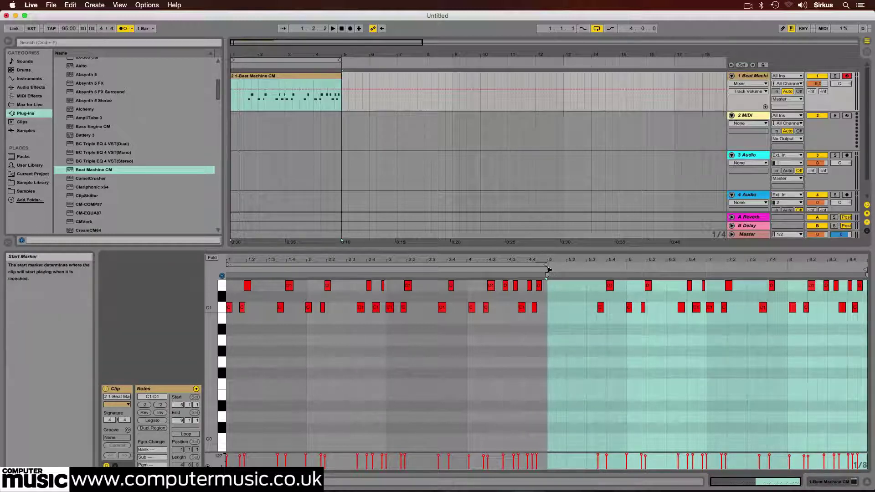
left_click_drag(546, 272, 227, 273)
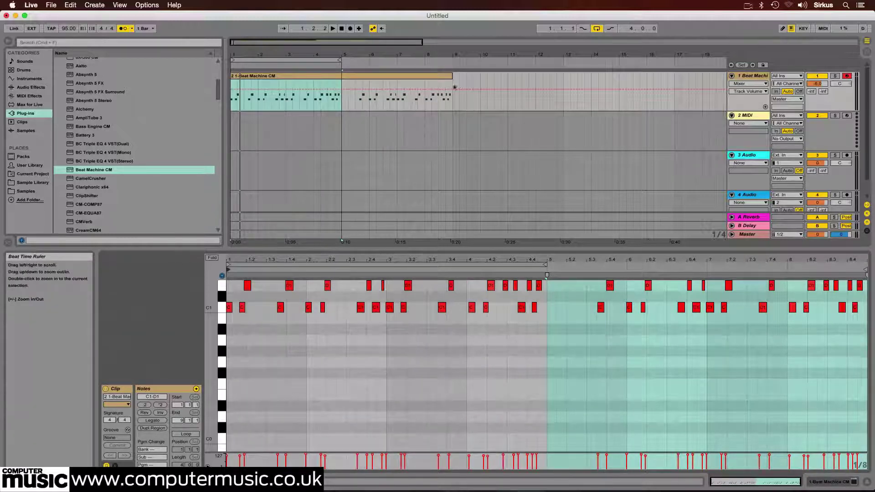
left_click_drag(452, 77, 341, 72)
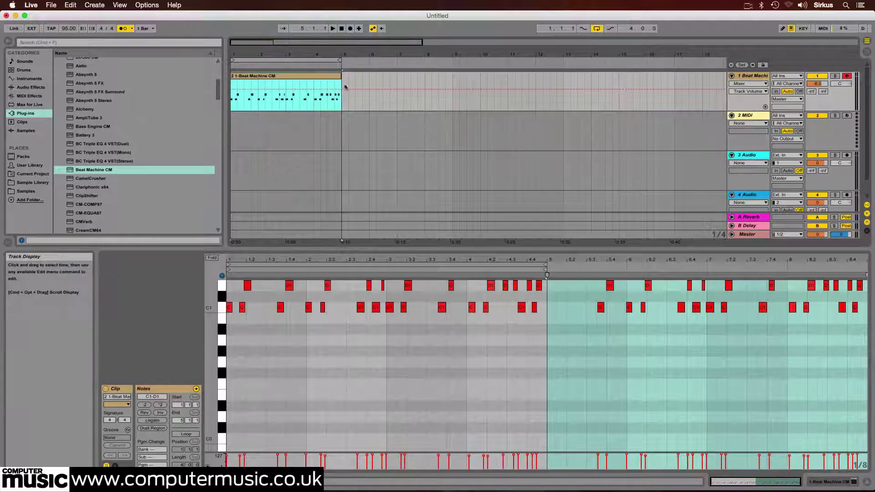
Quantize only the main on-beat C1 and D1 drum hits across the four bars.
left_click_drag(263, 260, 279, 480)
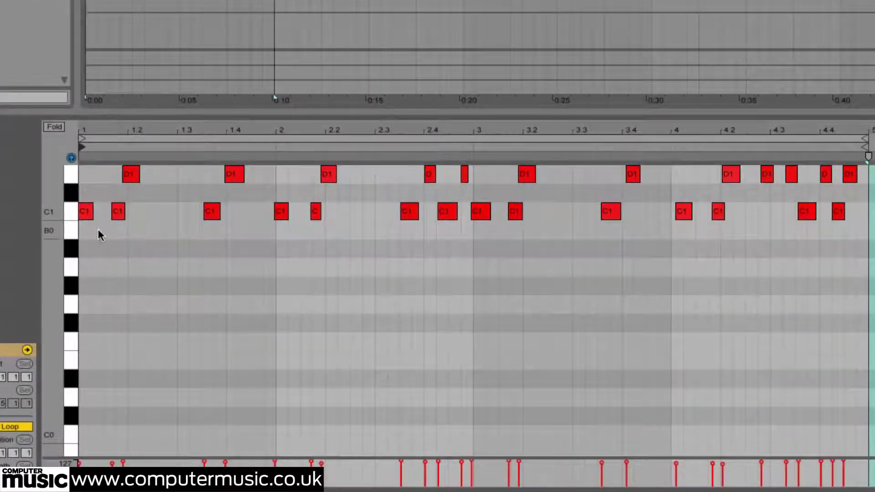
left_click(85, 211)
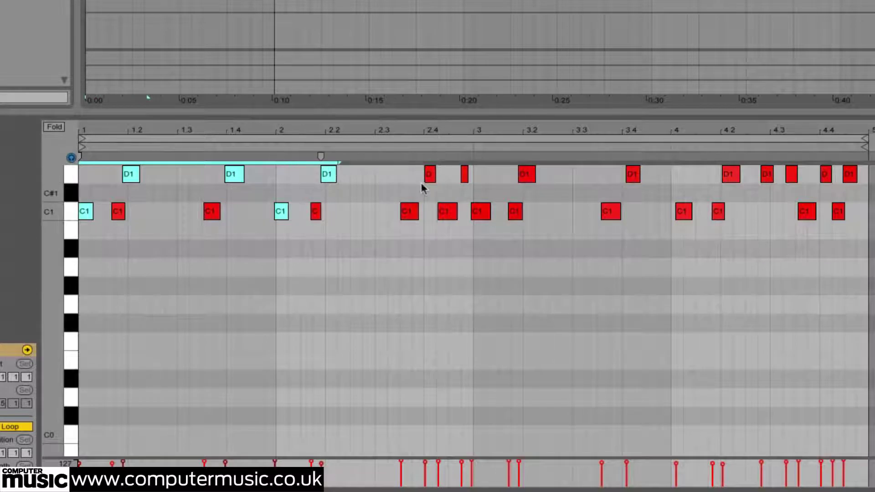
left_click(527, 175, "shift")
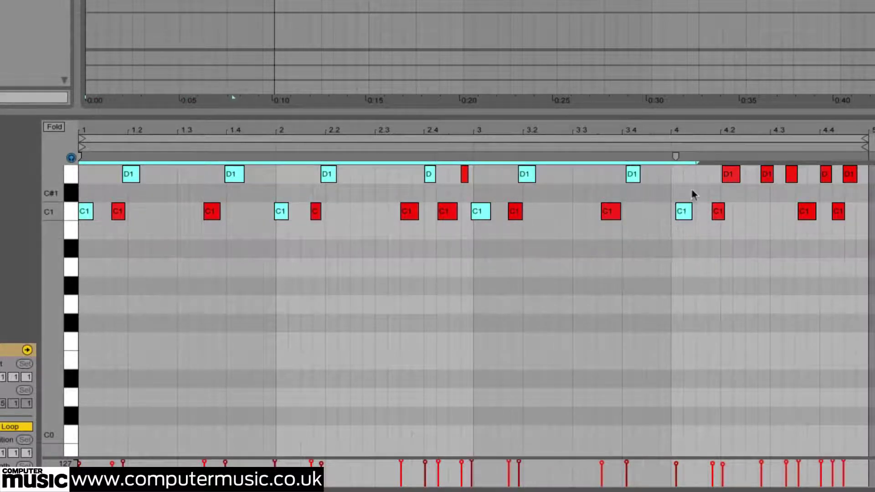
left_click(825, 174, "shift")
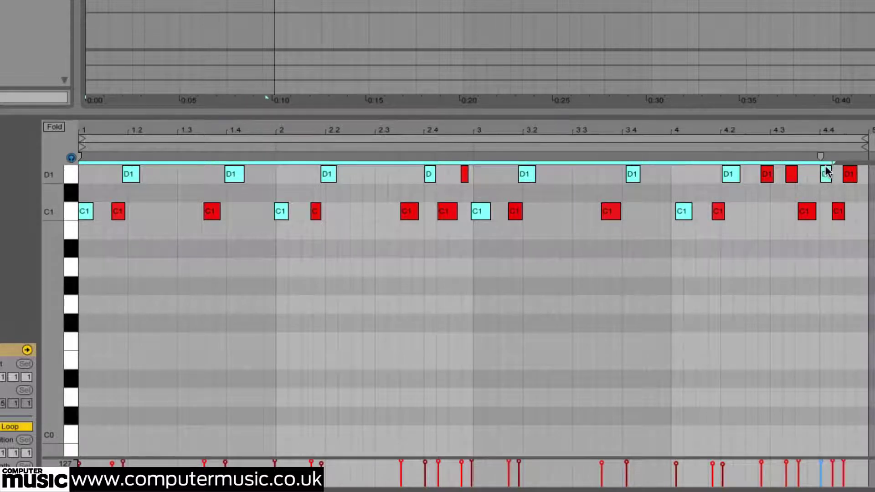
key("ctrl+u")
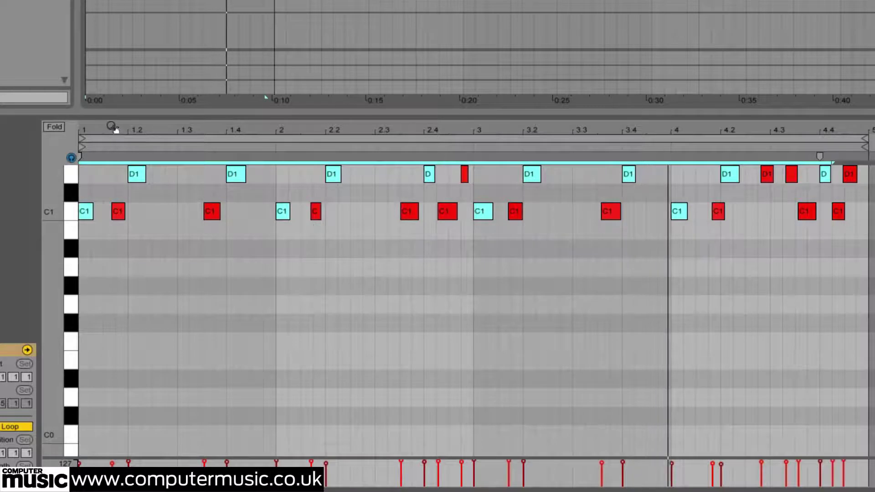
Turn off the note editor's grid and nudge the second C1 hit in bar 1 slightly later.
left_click_drag(112, 129, 112, 164)
right_click(160, 283)
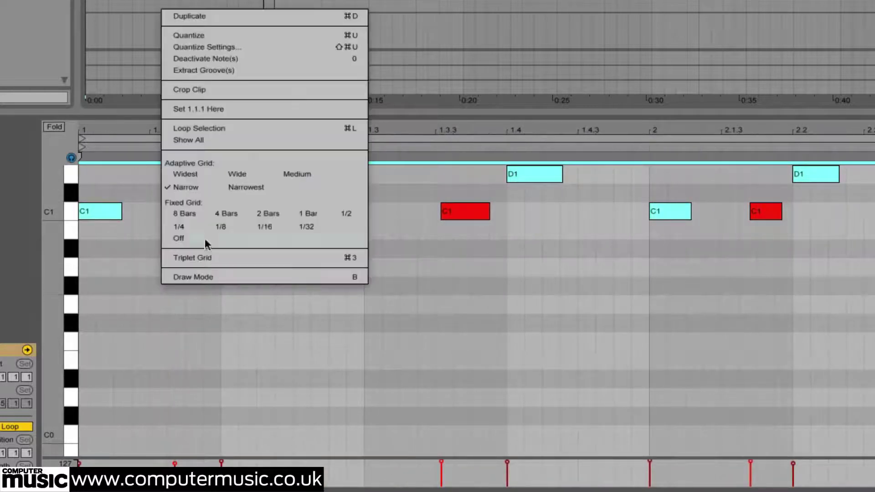
left_click(178, 239)
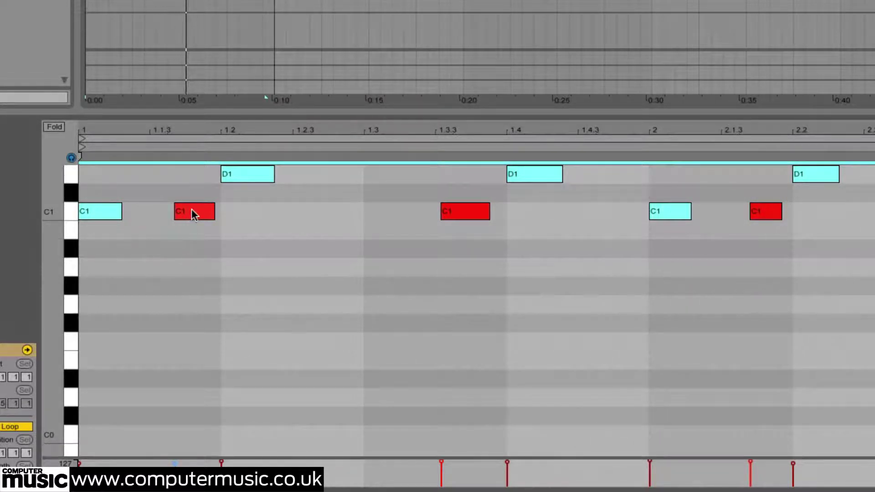
left_click_drag(184, 212, 201, 216)
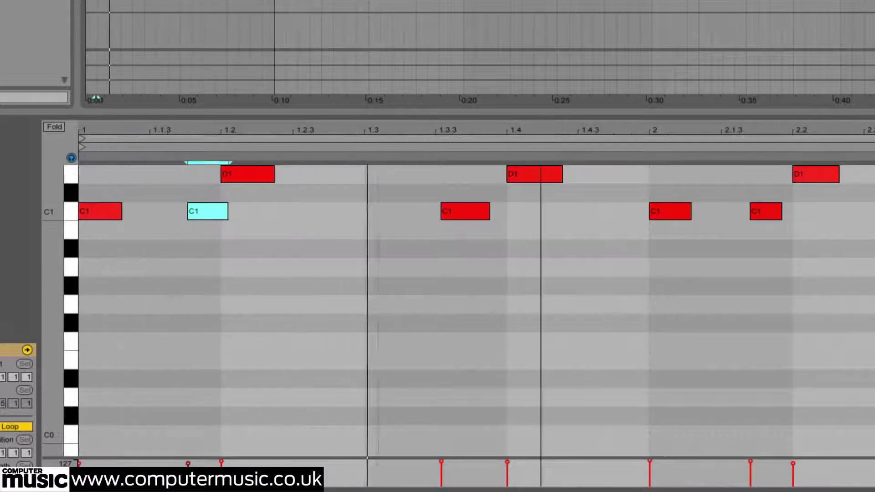
Nudge the C1 hits just before beats 2.2 and 3.2 slightly later in time.
left_click_drag(540, 131, 396, 130)
left_click_drag(297, 131, 262, 132)
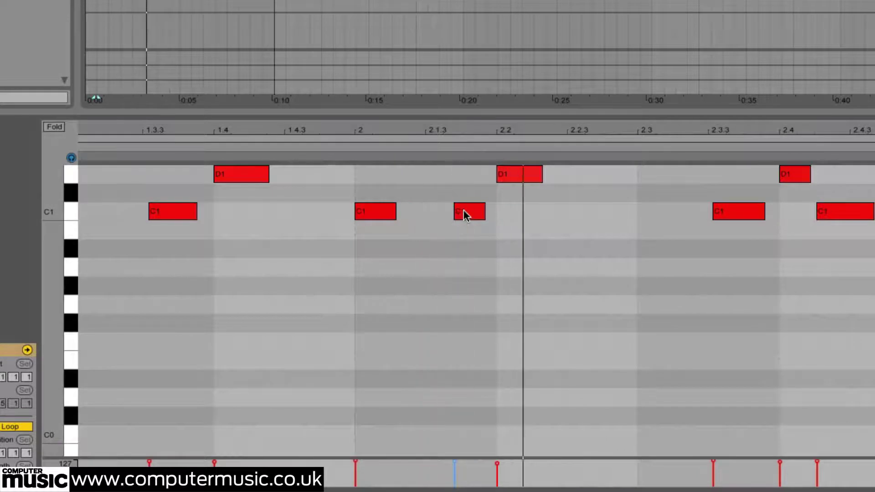
left_click_drag(464, 209, 475, 211)
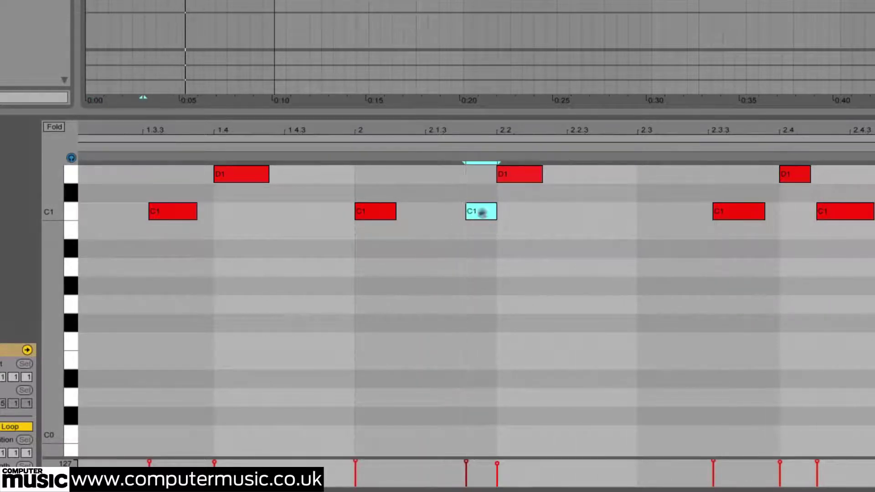
left_click_drag(588, 131, 311, 131)
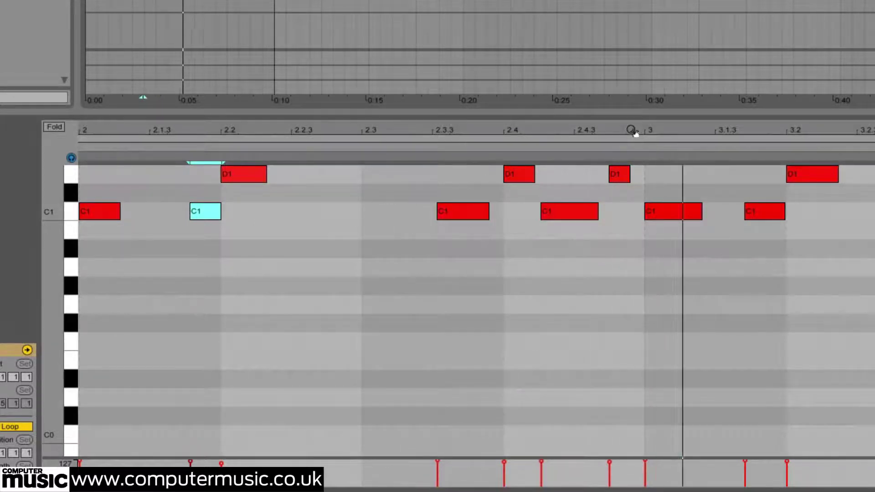
mouse_move(760, 213)
left_mouse_down()
mouse_move(777, 218)
mouse_move(770, 212)
left_mouse_up()
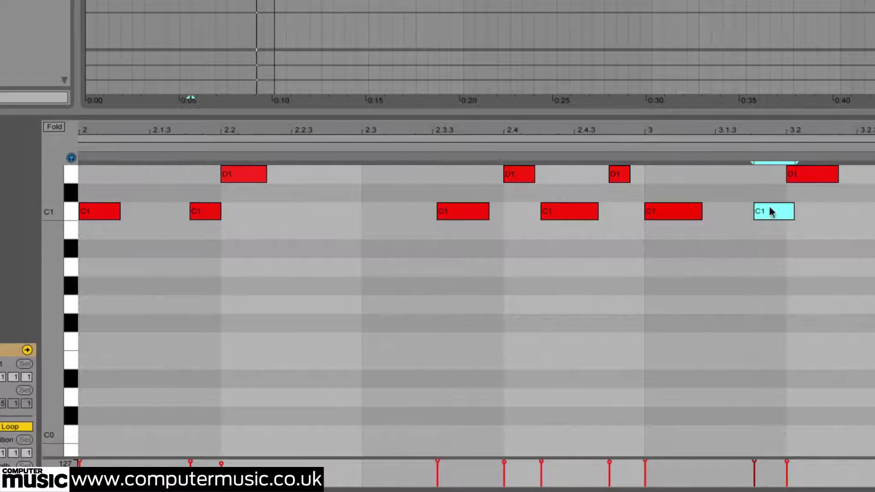
Nudge the C1 hits just before beats 3.4 and 4.2 slightly earlier in time.
left_click_drag(793, 131, 373, 130)
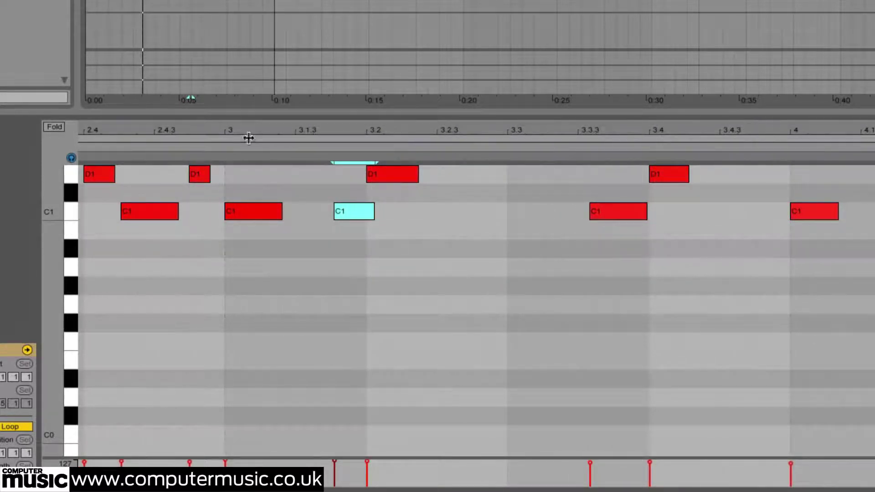
left_click_drag(248, 129, 547, 130)
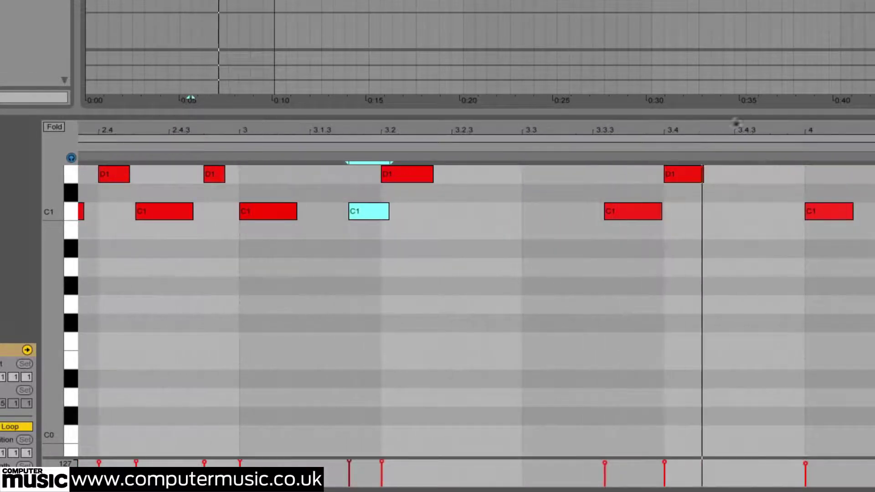
left_click_drag(630, 216, 623, 220)
left_click_drag(691, 125, 508, 125)
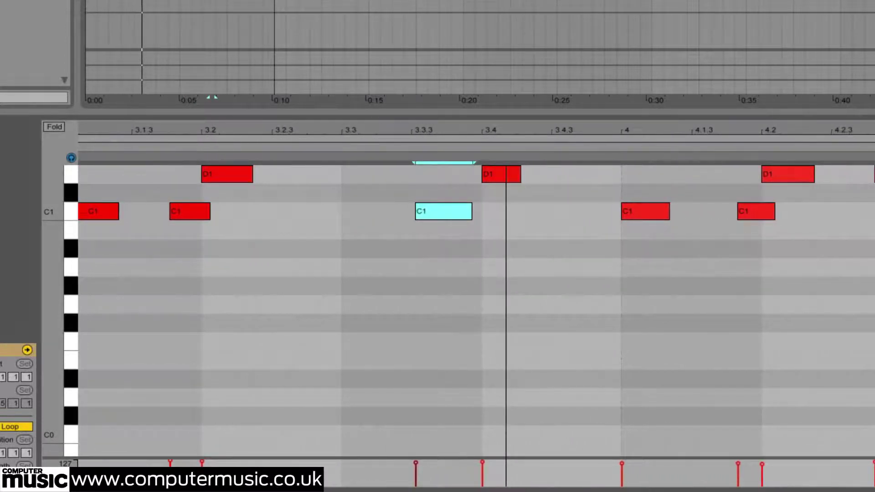
left_click_drag(561, 128, 492, 128)
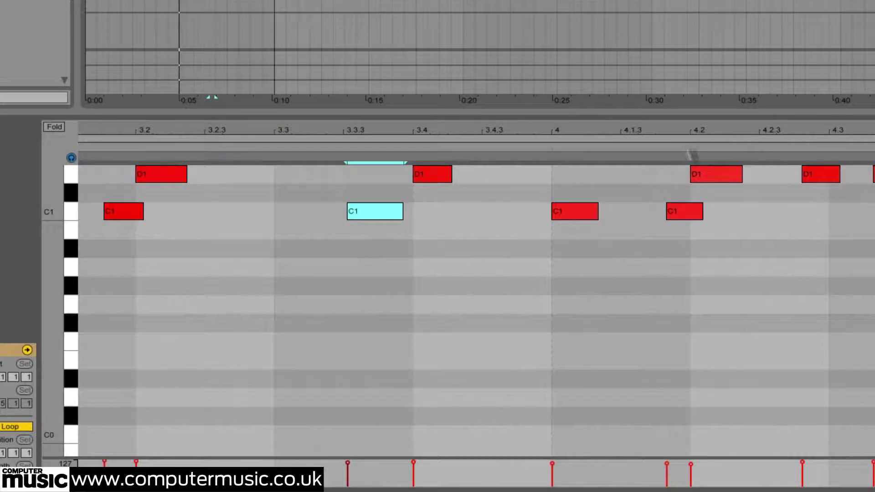
left_click_drag(679, 214, 679, 223)
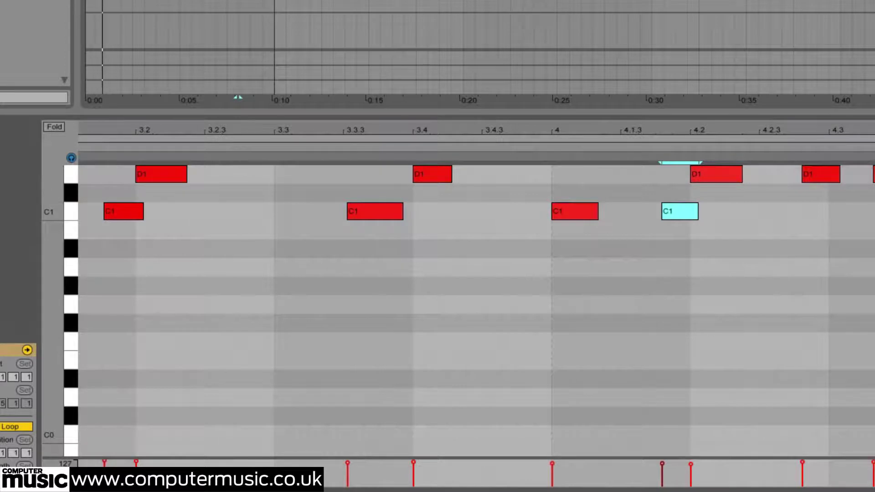
Enlarge the velocity lane and raise the velocity of the first C1 hit in bar 1 to 127.
left_click_drag(563, 129, 698, 129)
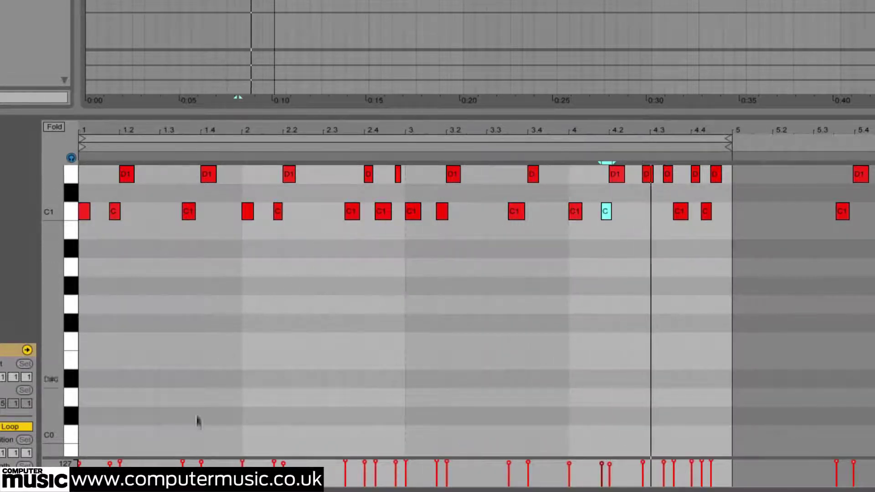
left_click_drag(224, 458, 234, 297)
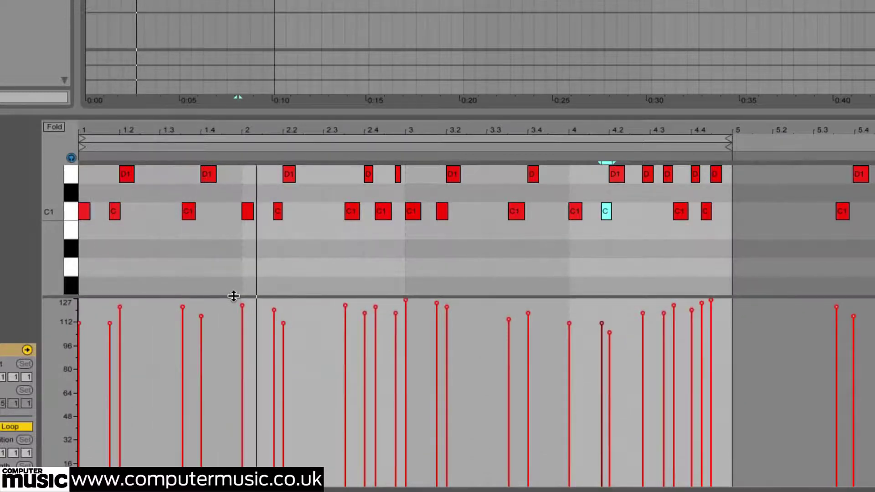
left_click_drag(131, 131, 137, 177)
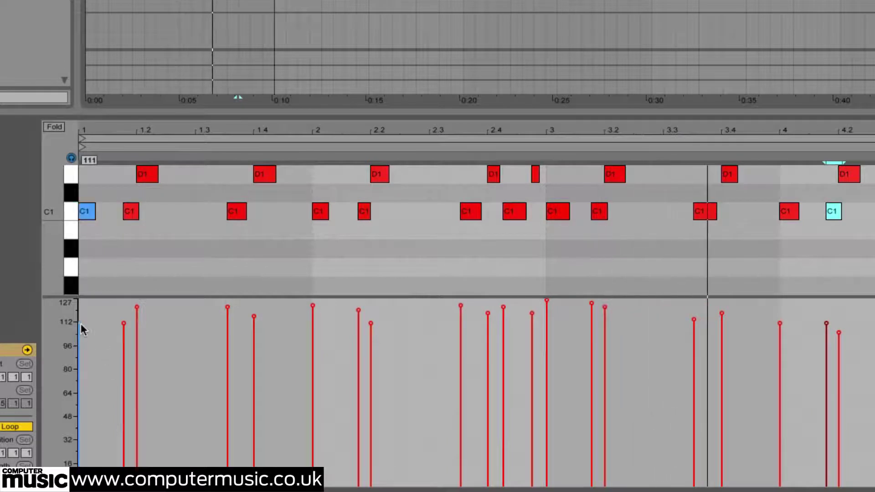
left_click_drag(80, 323, 80, 307)
left_click_drag(10, 306, 10, 300)
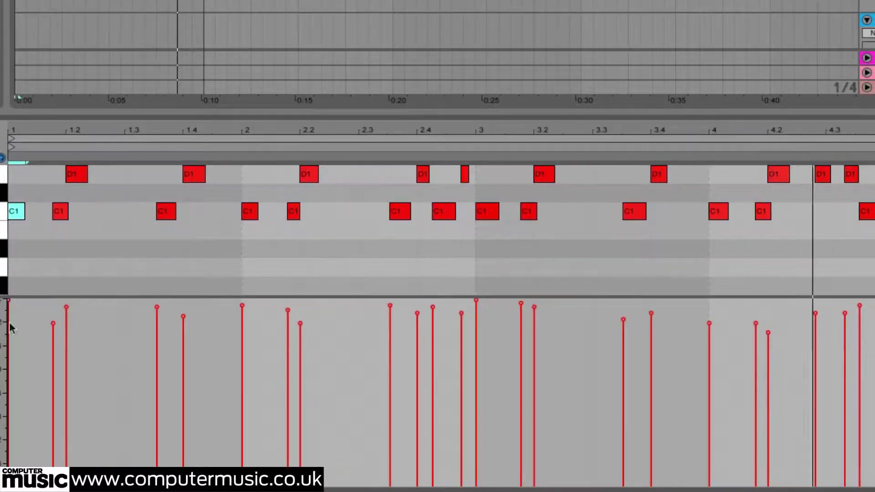
Raise the velocities of the D1 hits at beats 1.2, 1.4, 2.2 and 2.4 and the C1 hit at bar 2 to 127.
left_click_drag(65, 309, 65, 300)
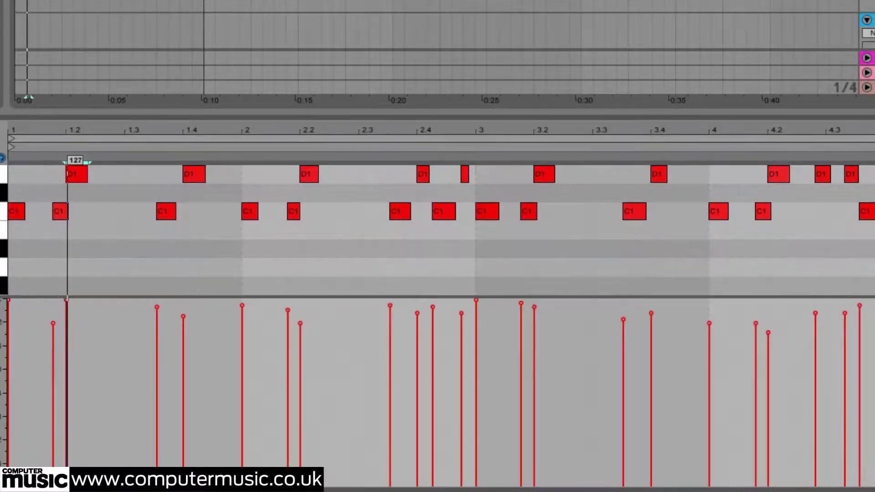
left_click_drag(184, 316, 183, 301)
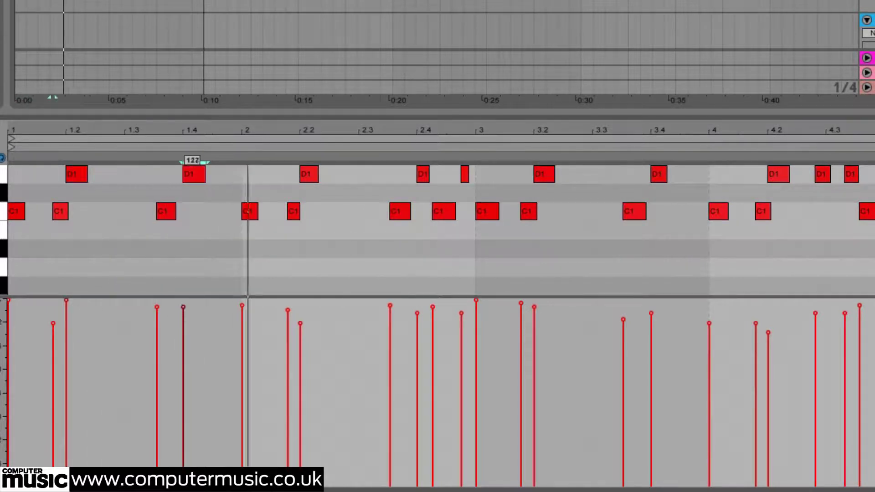
left_click_drag(242, 306, 242, 300)
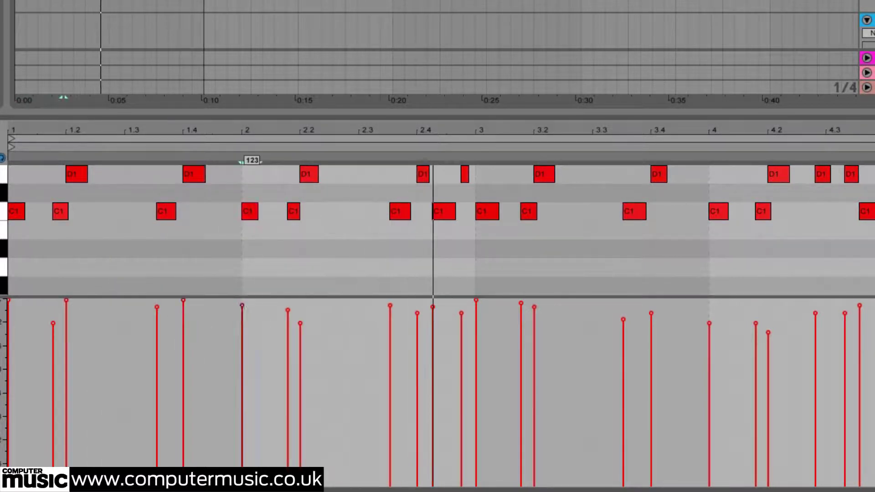
left_click_drag(300, 323, 300, 300)
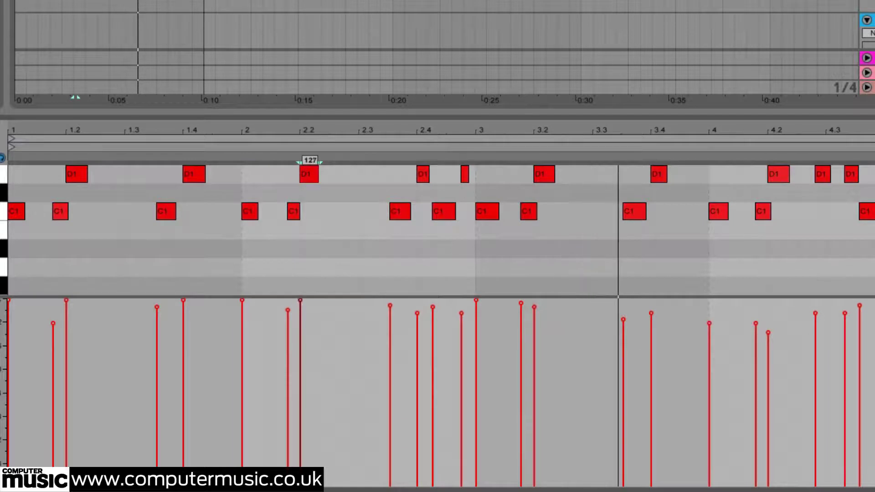
left_click_drag(417, 313, 417, 300)
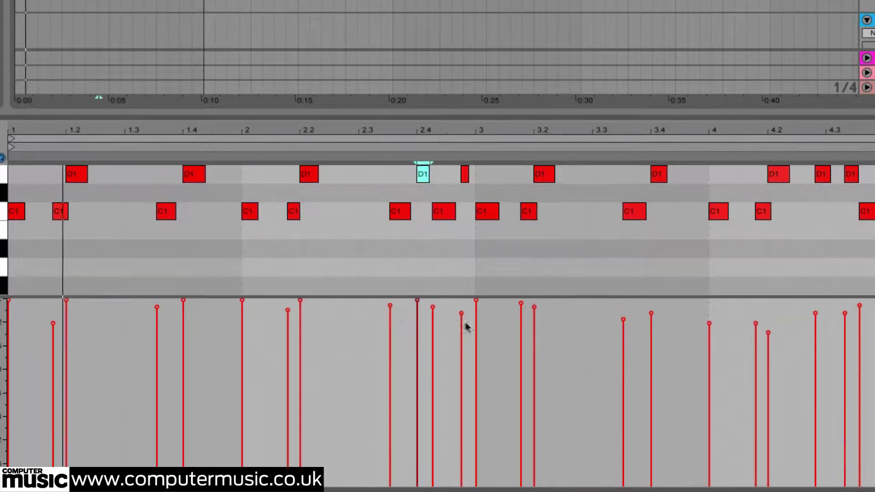
Set the D1 hits at 3.2, 3.4, 4.2 and 4.4 and bar 4's first C1 to velocity 127; lower the C1 hits before 3.2 and 4.4.
mouse_move(520, 304)
left_mouse_down()
mouse_move(521, 329)
mouse_move(535, 300)
left_mouse_up()
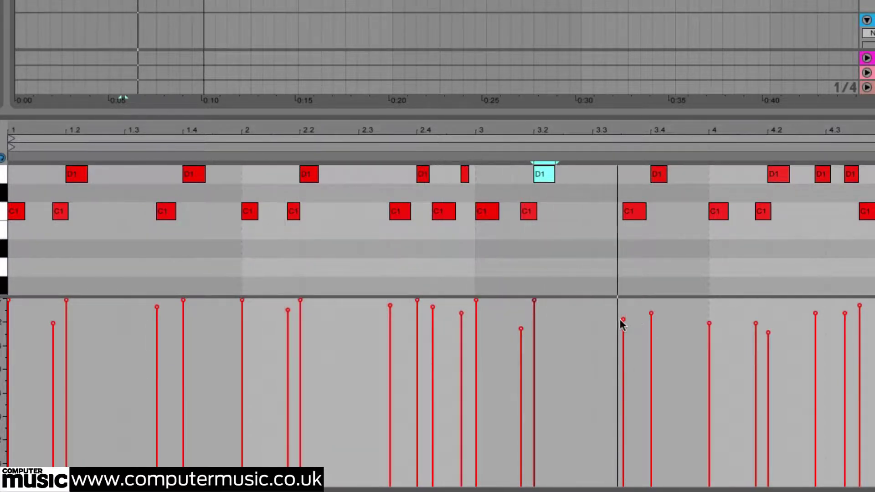
left_click_drag(652, 313, 652, 300)
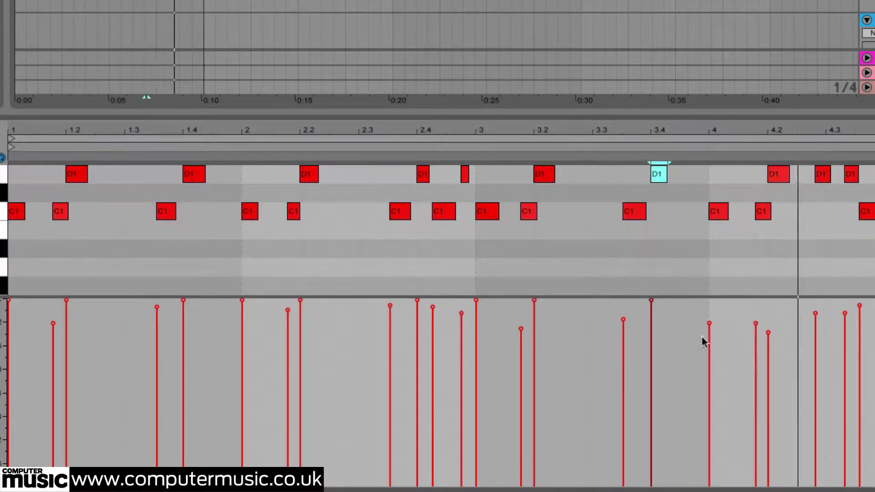
left_click_drag(709, 325, 709, 300)
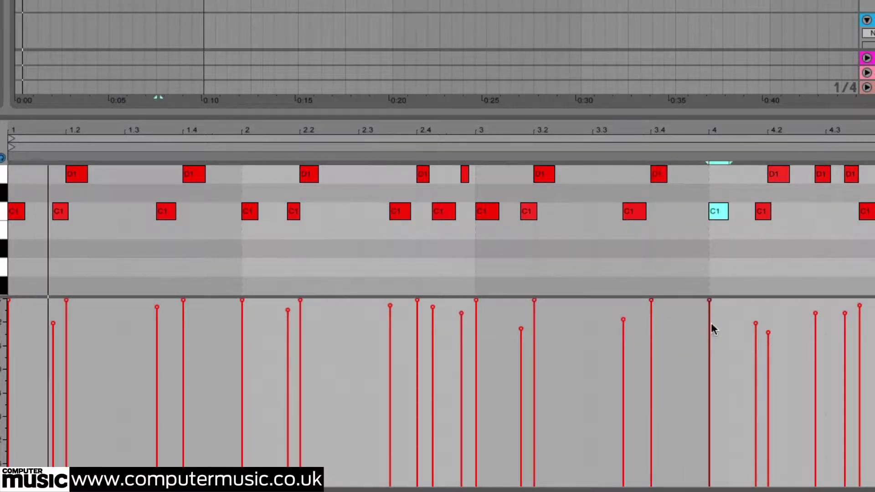
left_click(770, 329)
left_click_drag(769, 332, 768, 301)
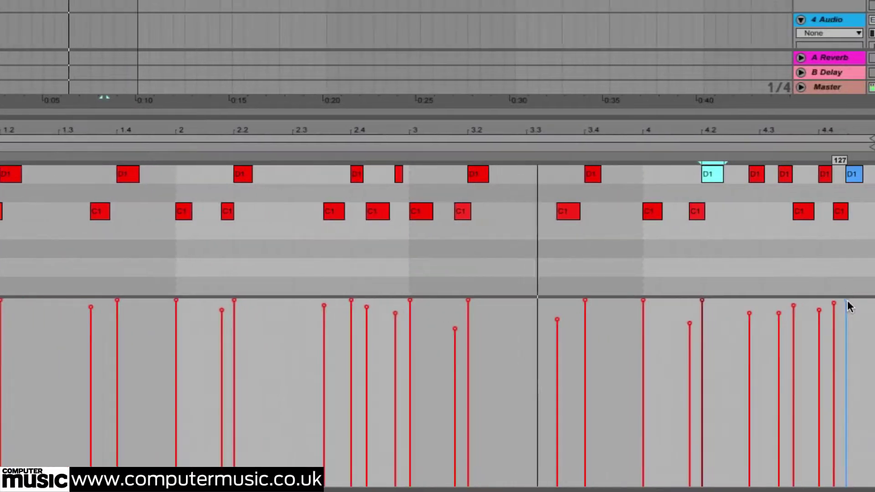
mouse_move(846, 306)
left_mouse_down()
mouse_move(833, 304)
mouse_move(833, 315)
mouse_move(819, 300)
mouse_move(793, 306)
mouse_move(793, 318)
left_mouse_up()
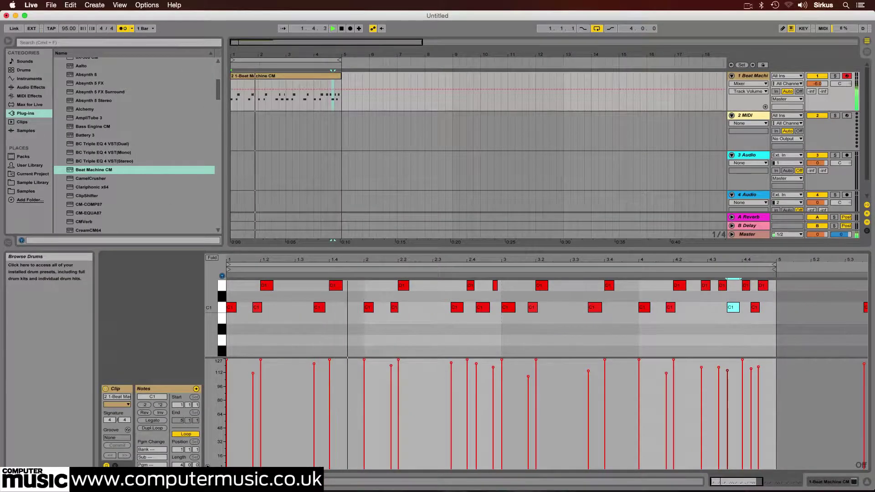
Place the 6 Clap.wav sample on the 3 Audio track at beat 1.2 and copy it to beat 1.4.
left_click_drag(46, 93, 237, 179)
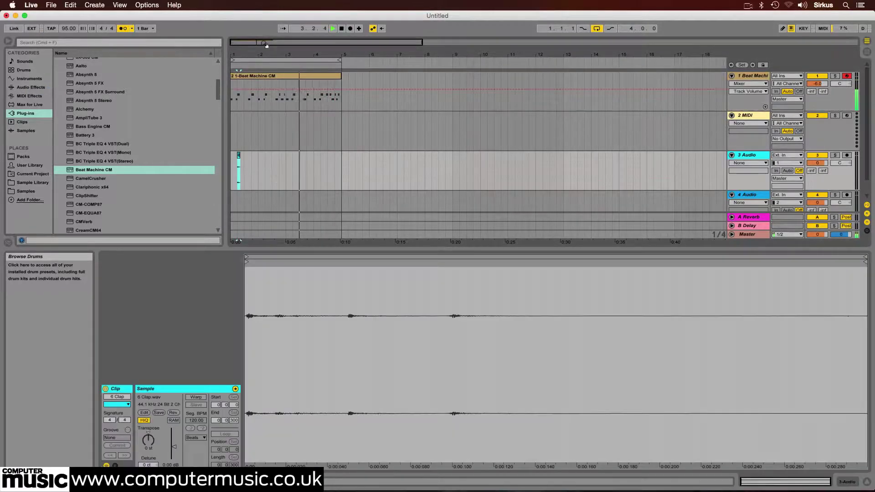
left_click_drag(245, 55, 245, 96)
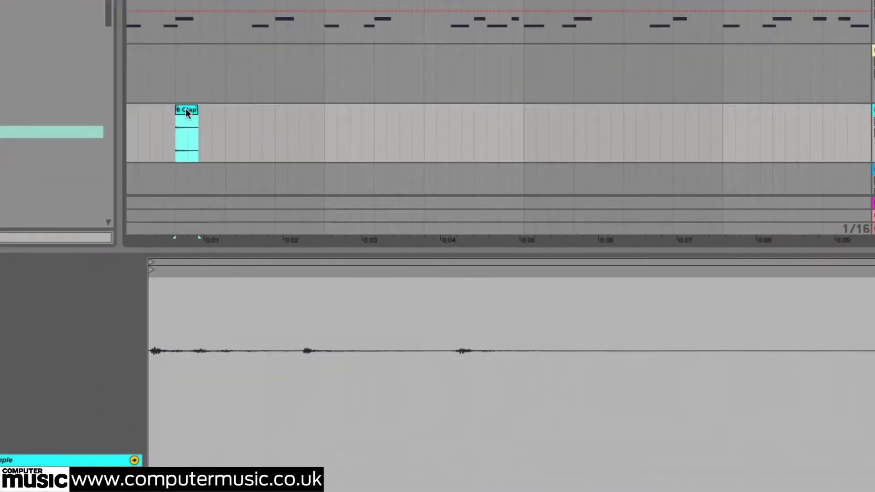
left_click_drag(187, 112, 286, 110)
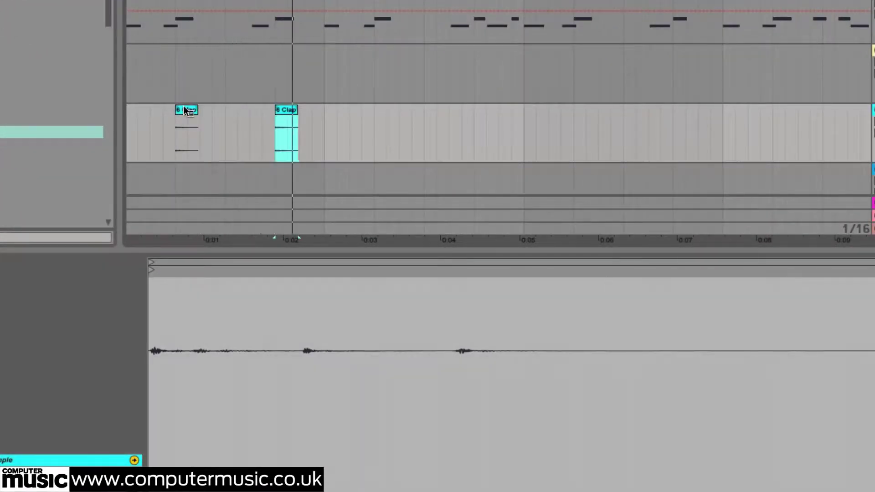
Duplicate bar 1 of the clap track, with its two claps, across bars 2 to 4.
left_click_drag(130, 126, 324, 127)
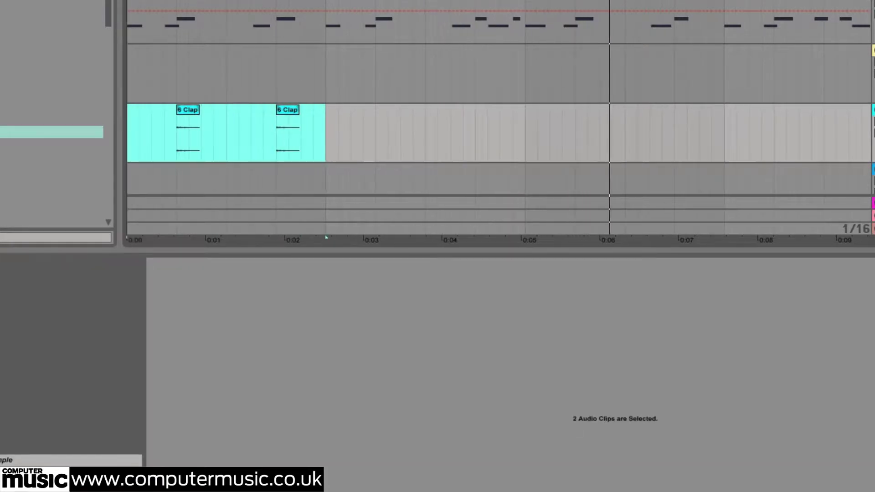
key("ctrl+d")
key("ctrl+d")
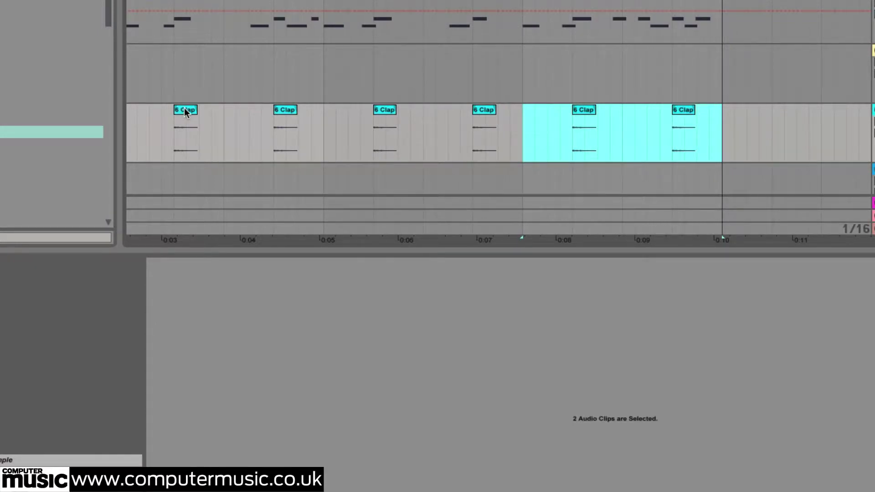
Turn off the arrangement grid and move the six claps in bars 2 to 4 together about 12 ms earlier, checking them in playback.
right_click(139, 133)
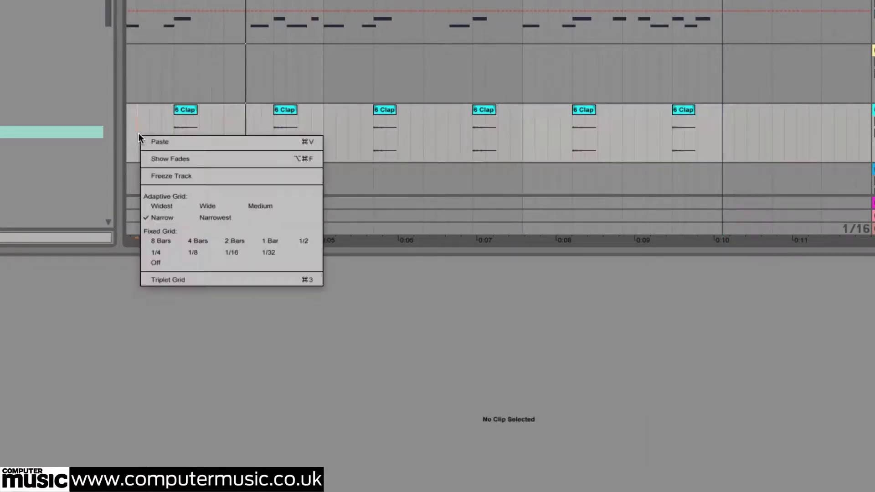
left_click(157, 260)
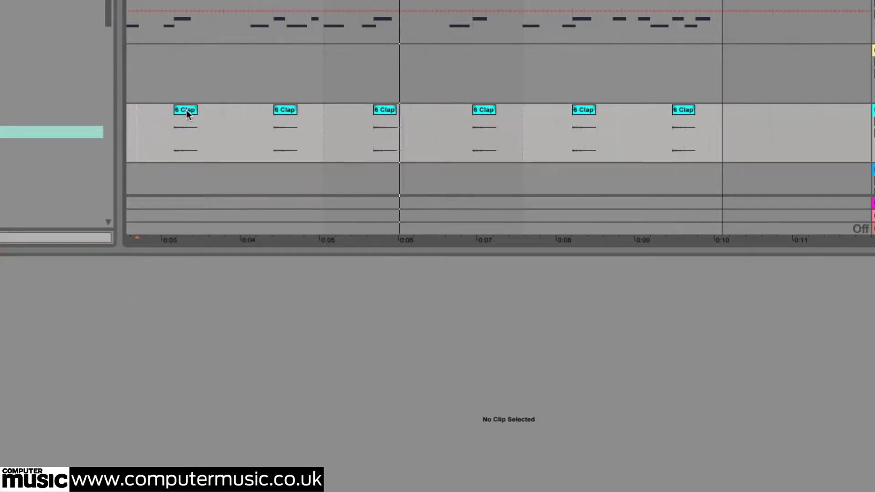
left_click(187, 111)
left_click(687, 109, "shift")
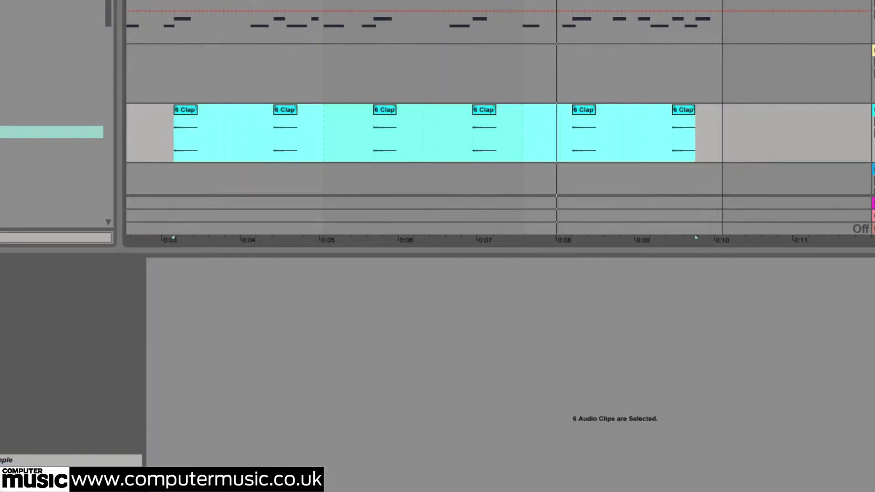
key("plus")
key("plus")
key("plus")
key("plus")
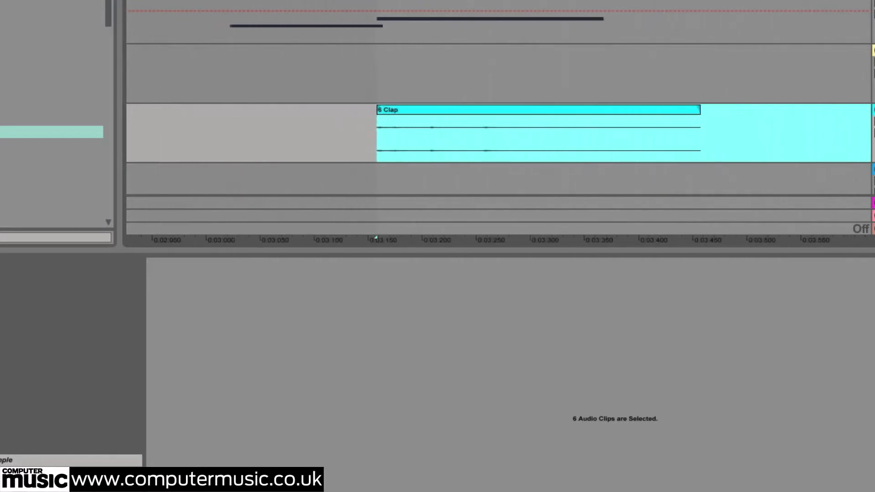
mouse_move(390, 108)
left_mouse_down()
mouse_move(379, 110)
mouse_move(390, 111)
left_mouse_up()
key("space")
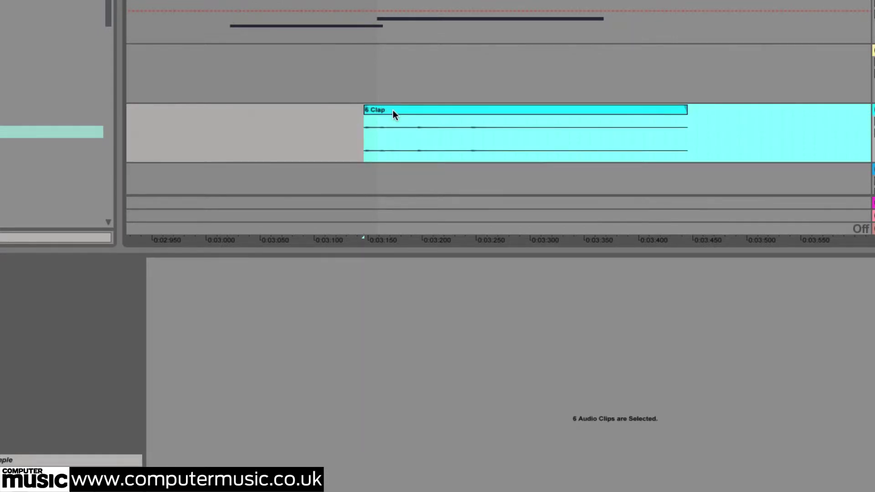
left_click_drag(403, 54, 403, 5)
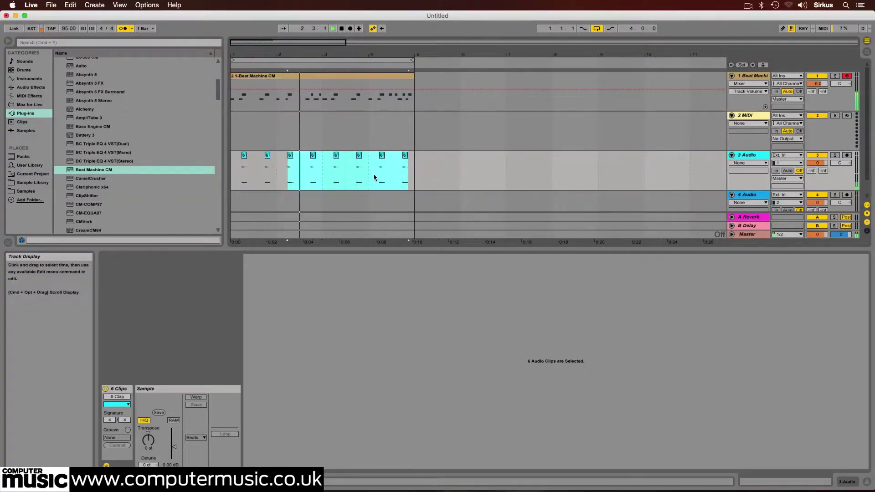